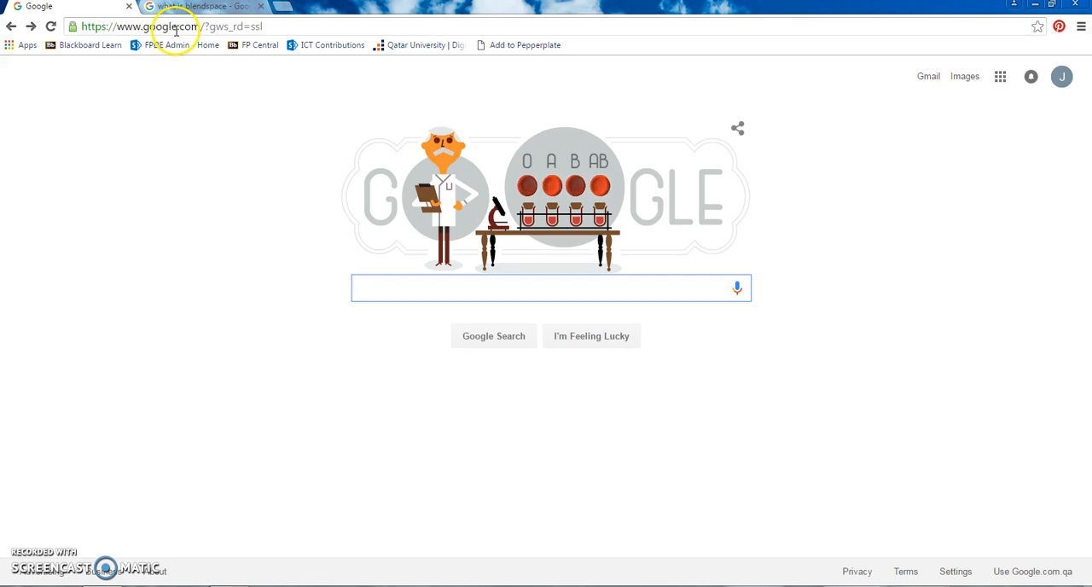
- Open the blendspace.com website and start a new lesson
{"action": "type", "text": "blend"}
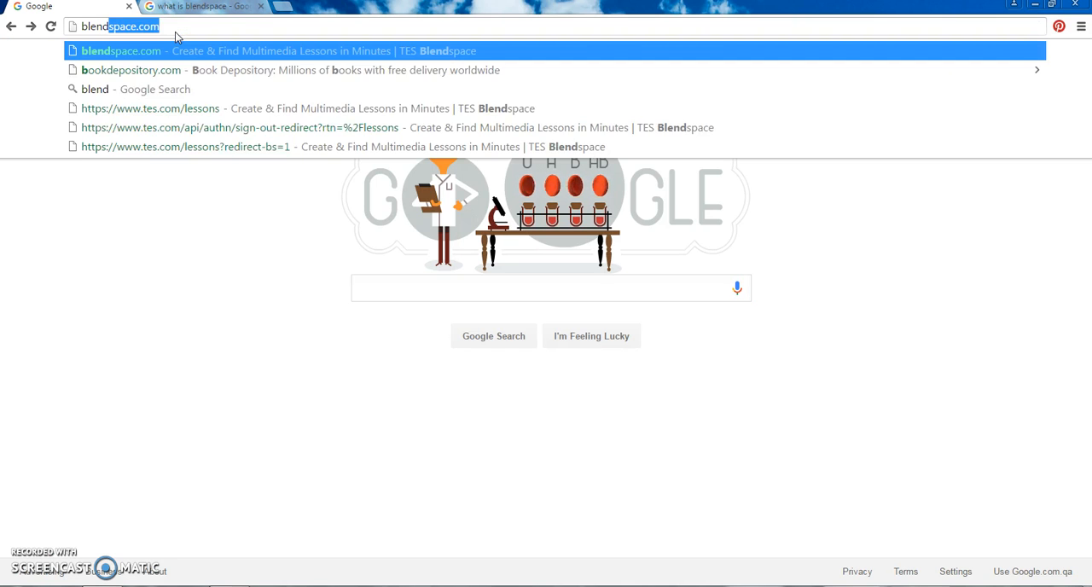
{"action": "type", "text": "space.com"}
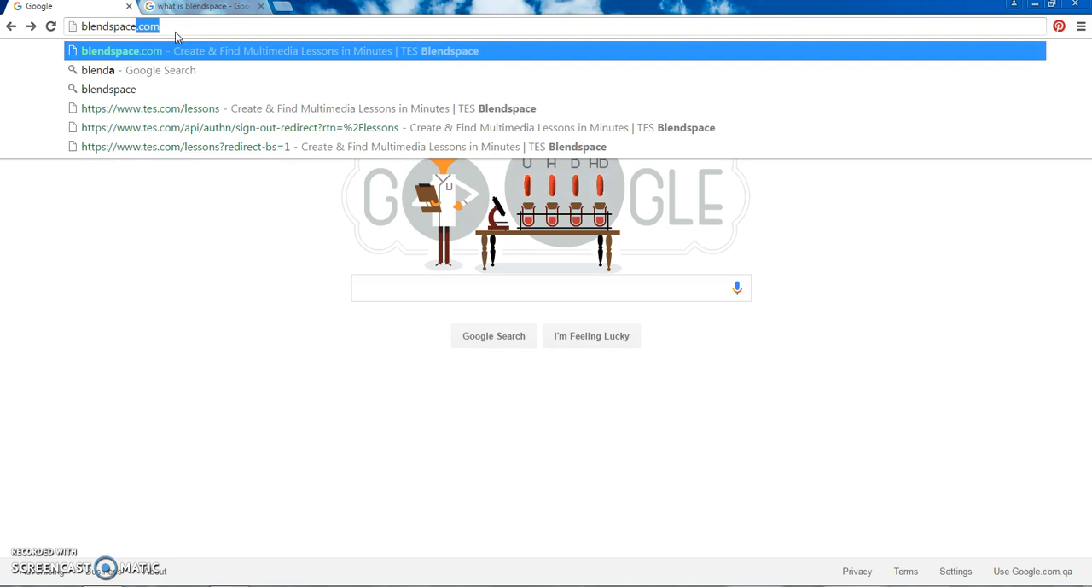
{"action": "key", "text": "Return"}
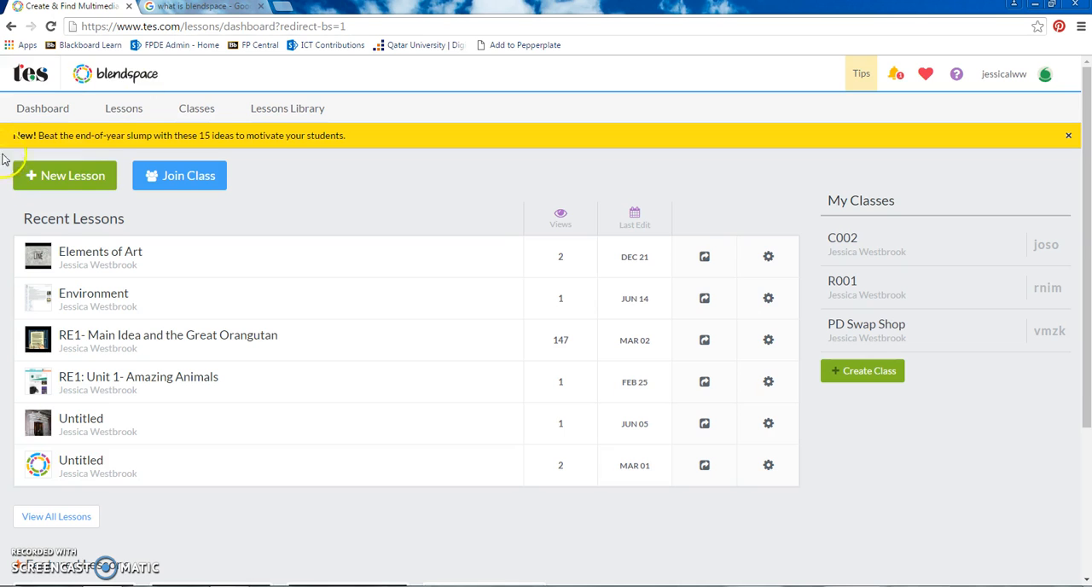
{"action": "left_click", "coordinate": [86, 185]}
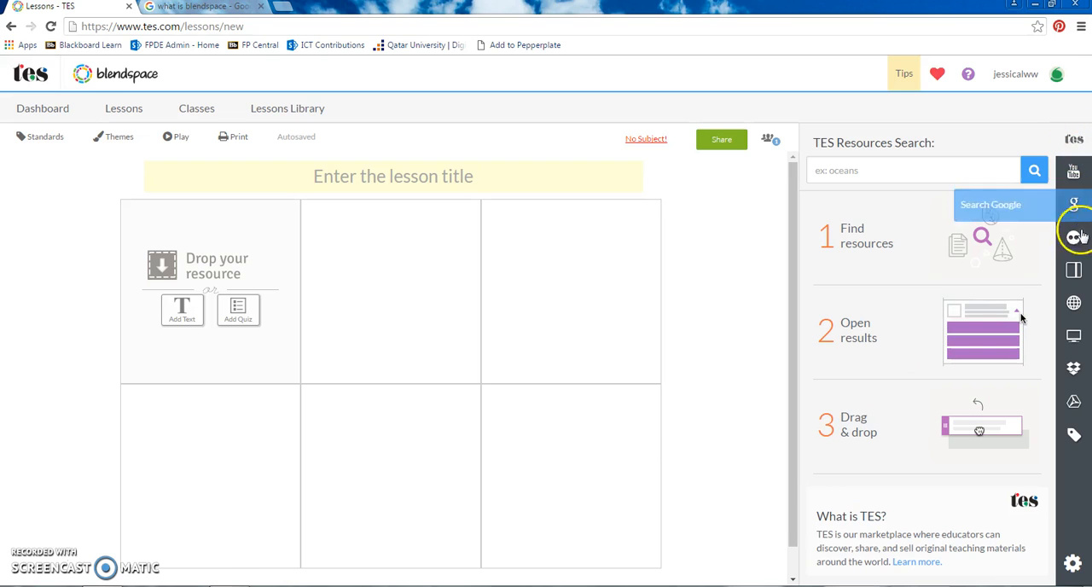
- Insert EduCanon_detailed.pptx from the Dropbox files into the lesson's first tile
{"action": "left_click", "coordinate": [1074, 369]}
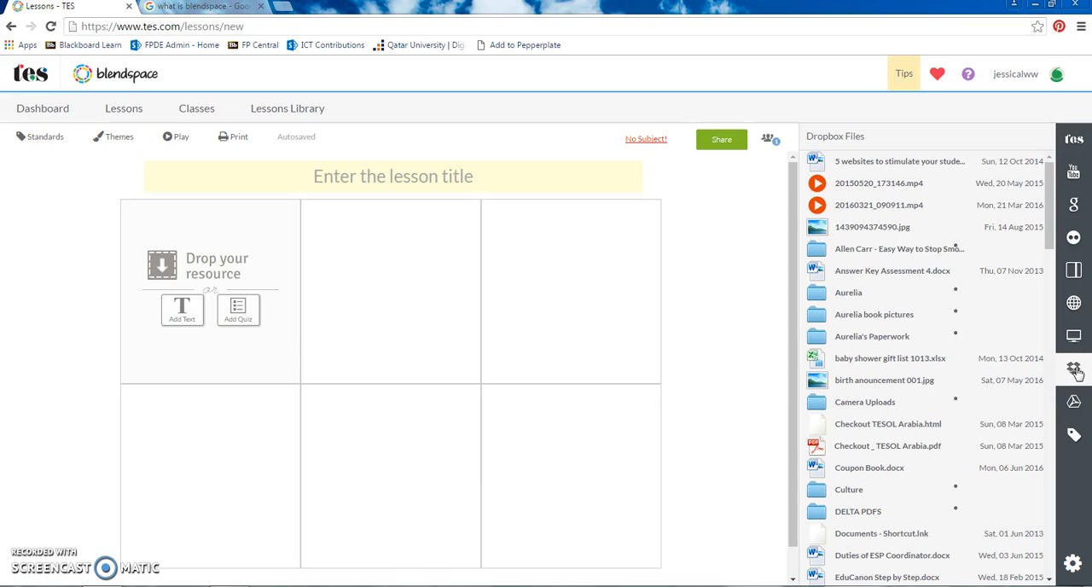
{"action": "scroll", "coordinate": [909, 307], "scroll_direction": "down", "scroll_amount": 2}
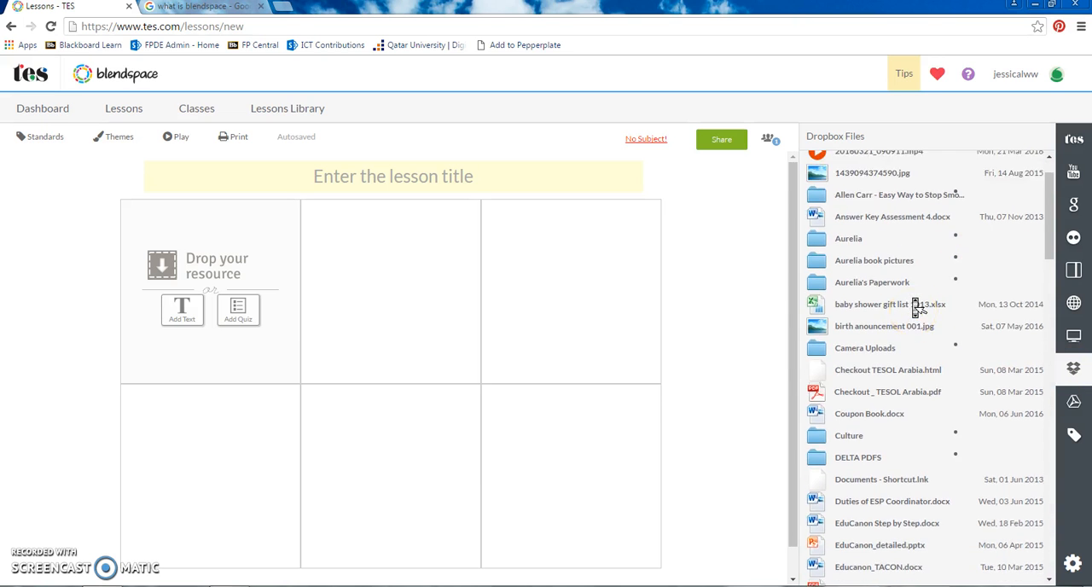
{"action": "scroll", "coordinate": [918, 309], "scroll_direction": "up", "scroll_amount": 1}
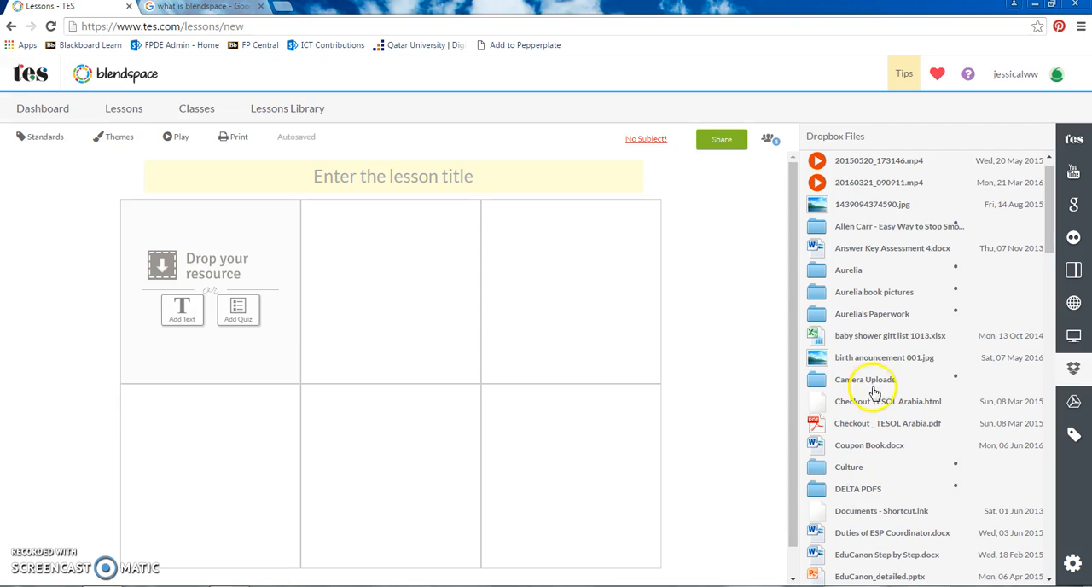
{"action": "scroll", "coordinate": [890, 452], "scroll_direction": "down", "scroll_amount": 5}
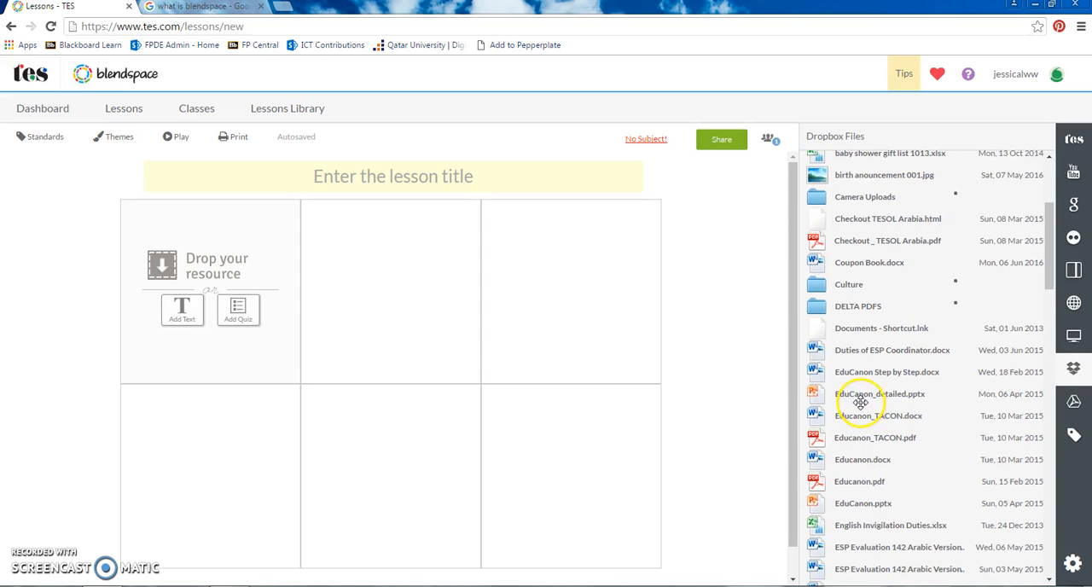
{"action": "left_click_drag", "start_coordinate": [853, 397], "coordinate": [216, 276]}
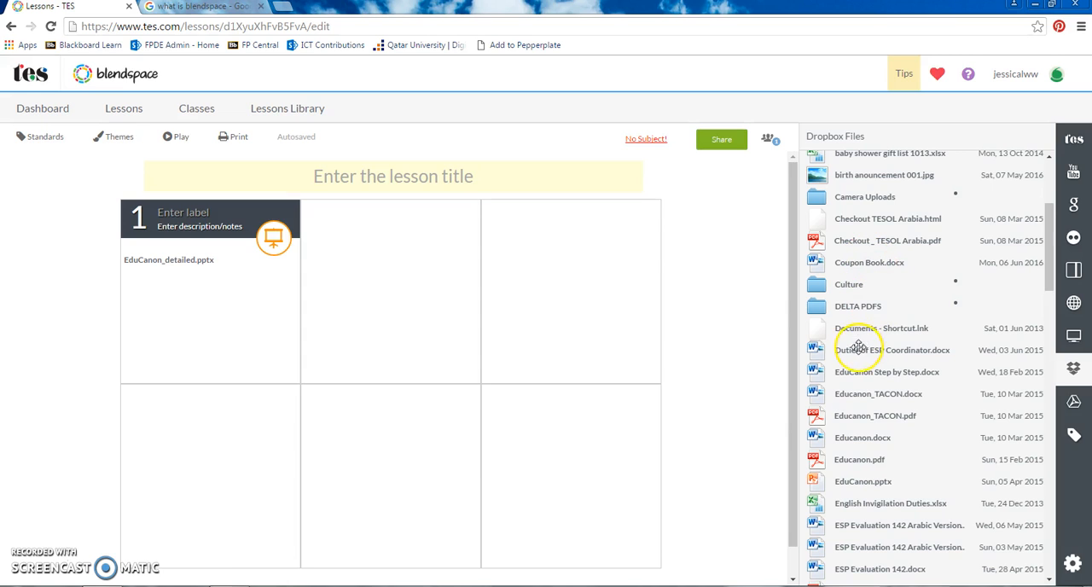
{"action": "scroll", "coordinate": [952, 293], "scroll_direction": "up", "scroll_amount": 5}
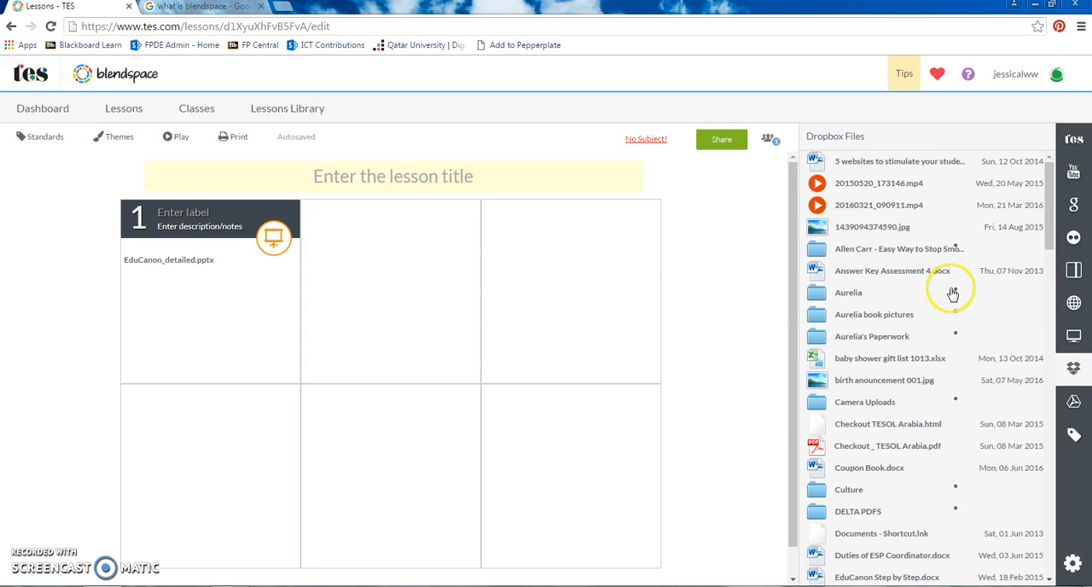
- Search the TES resources for "present perfect"
{"action": "left_click", "coordinate": [1073, 143]}
{"action": "left_click", "coordinate": [932, 156]}
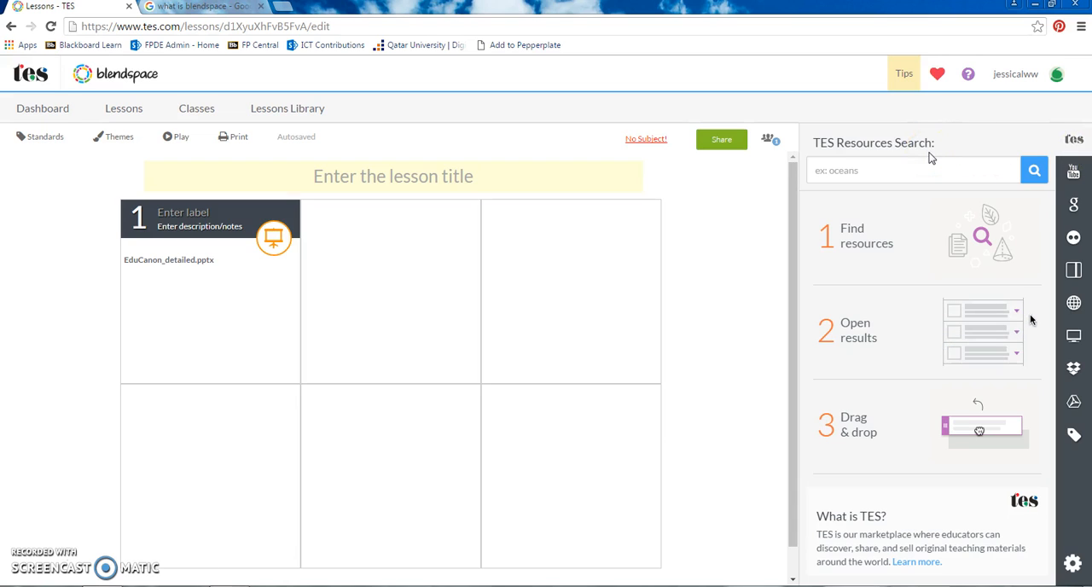
{"action": "left_click", "coordinate": [916, 168]}
{"action": "type", "text": "pres"}
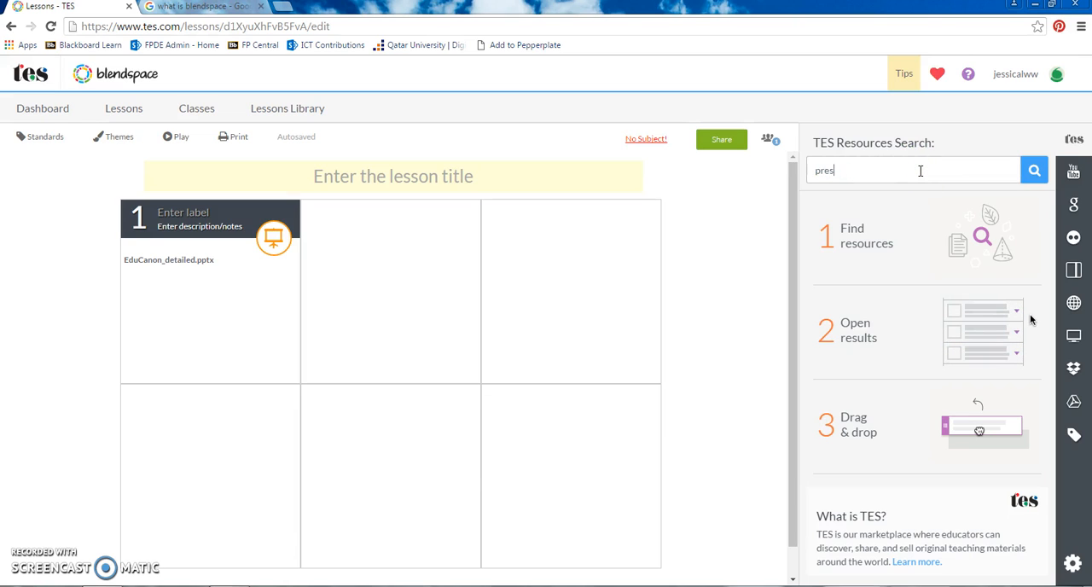
{"action": "type", "text": "net perfect"}
{"action": "key", "text": "Return"}
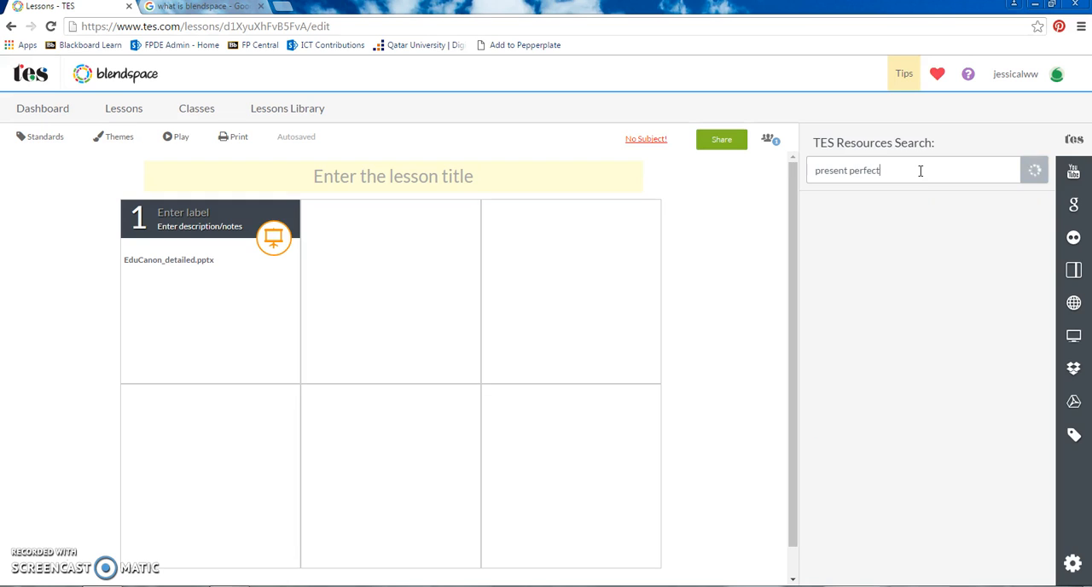
{"action": "left_click", "coordinate": [920, 174]}
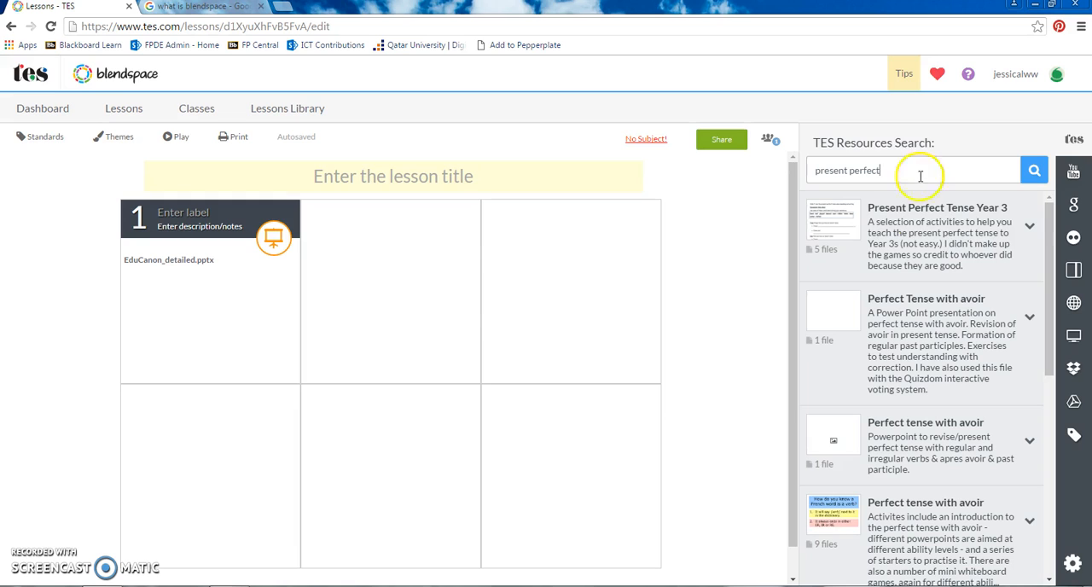
- From Present Perfect Tense Year 3, add present-perfect-lesson-plan to the third tile and present-perfect-flipchart to the second
{"action": "left_click", "coordinate": [989, 245]}
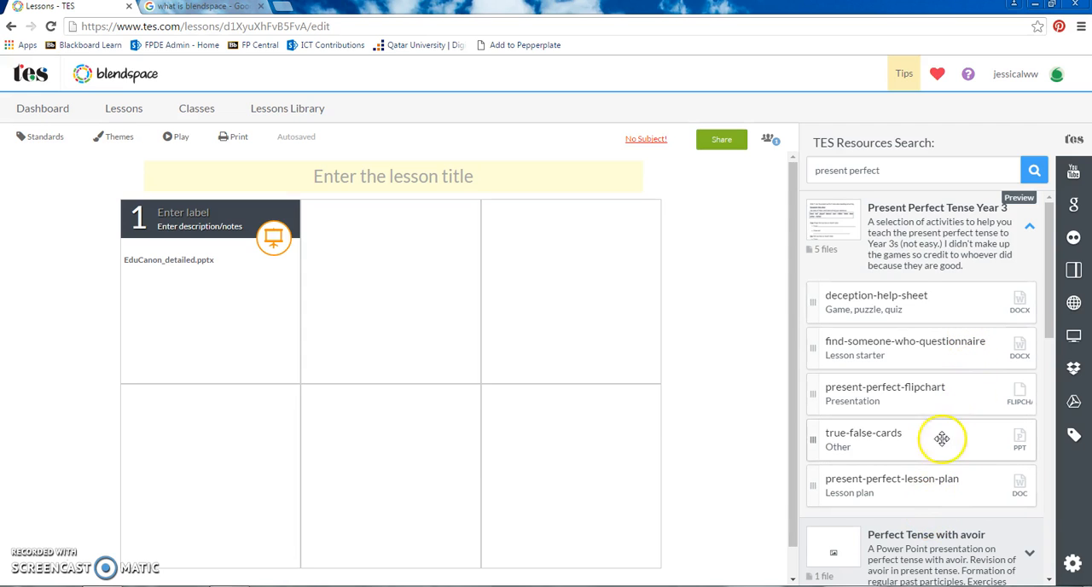
{"action": "scroll", "coordinate": [927, 537], "scroll_direction": "down", "scroll_amount": 5}
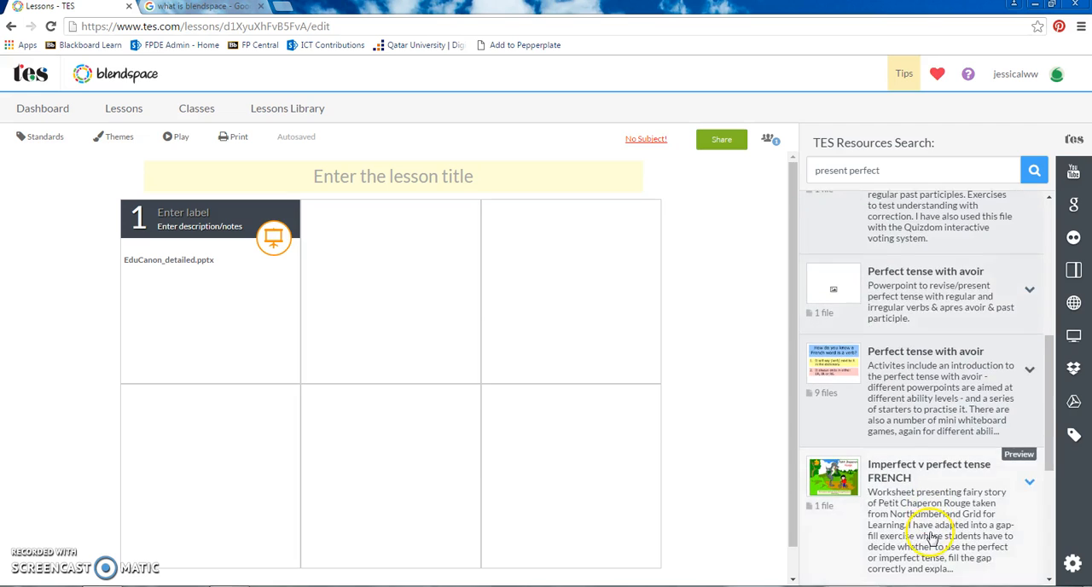
{"action": "scroll", "coordinate": [983, 290], "scroll_direction": "up", "scroll_amount": 3}
{"action": "left_click_drag", "start_coordinate": [963, 302], "coordinate": [568, 312]}
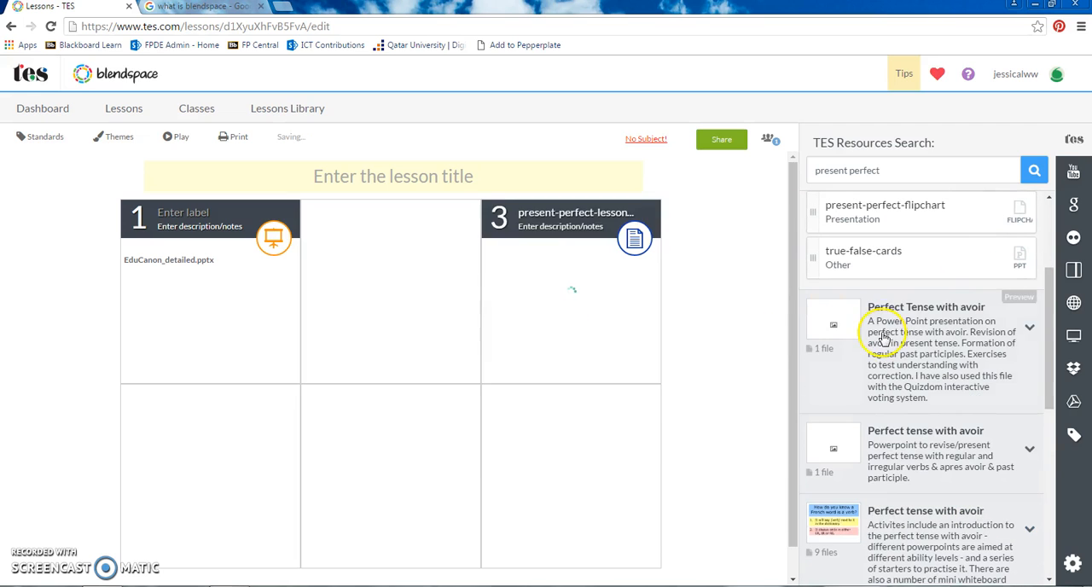
{"action": "scroll", "coordinate": [882, 331], "scroll_direction": "up", "scroll_amount": 2}
{"action": "left_click_drag", "start_coordinate": [914, 404], "coordinate": [414, 314]}
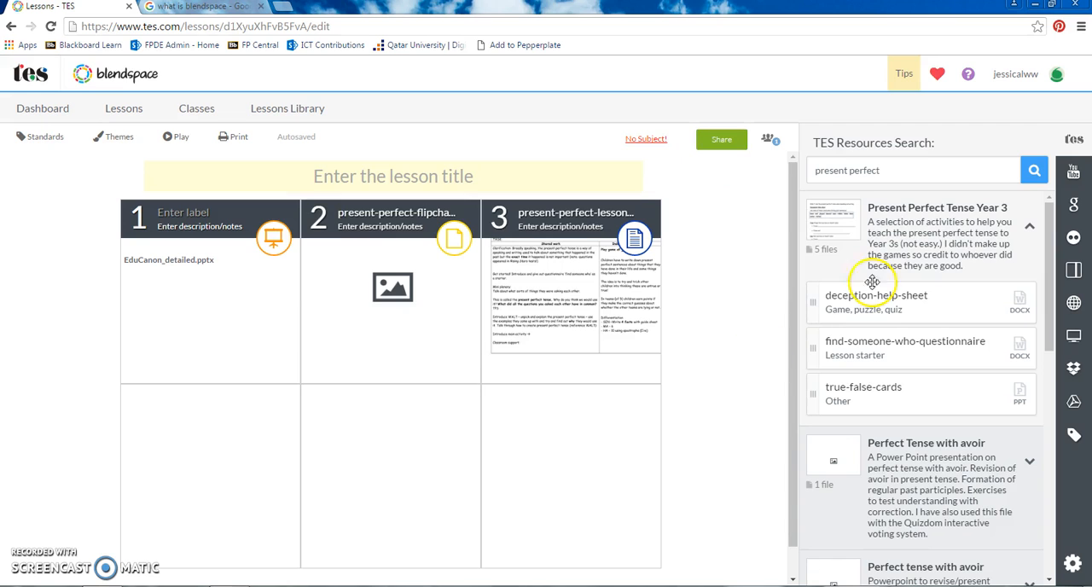
{"action": "scroll", "coordinate": [936, 426], "scroll_direction": "down", "scroll_amount": 2}
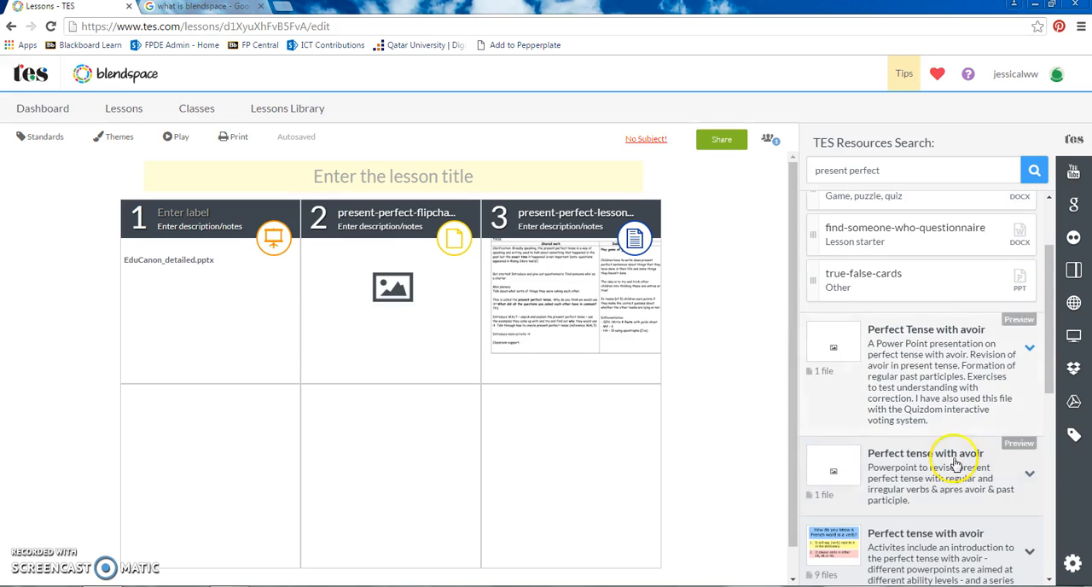
- Add the "Present Perfect or Past..." video from the YouTube search results to the sixth tile
{"action": "left_click", "coordinate": [1074, 173]}
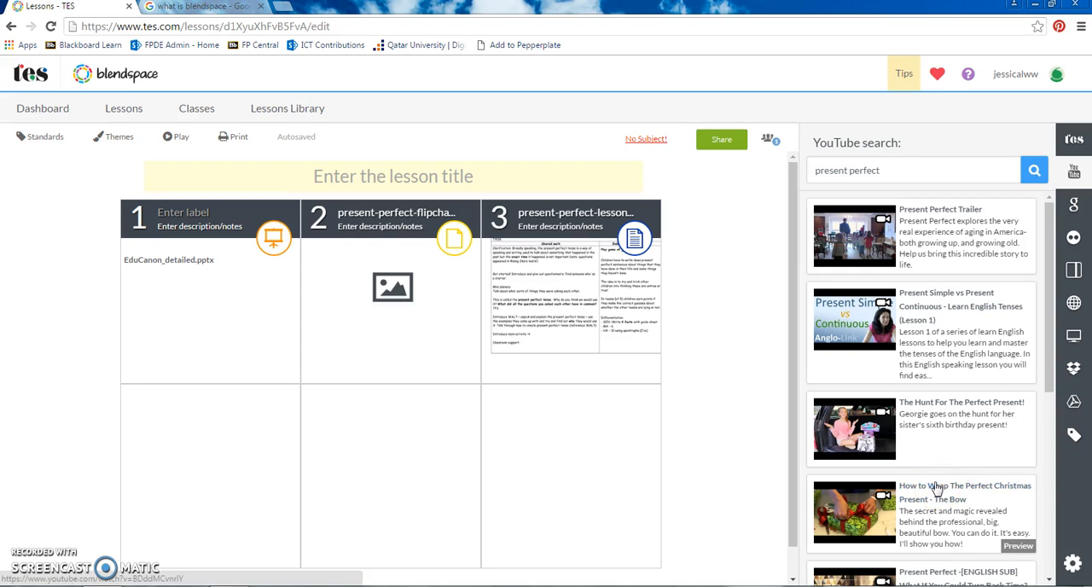
{"action": "scroll", "coordinate": [941, 379], "scroll_direction": "down", "scroll_amount": 4}
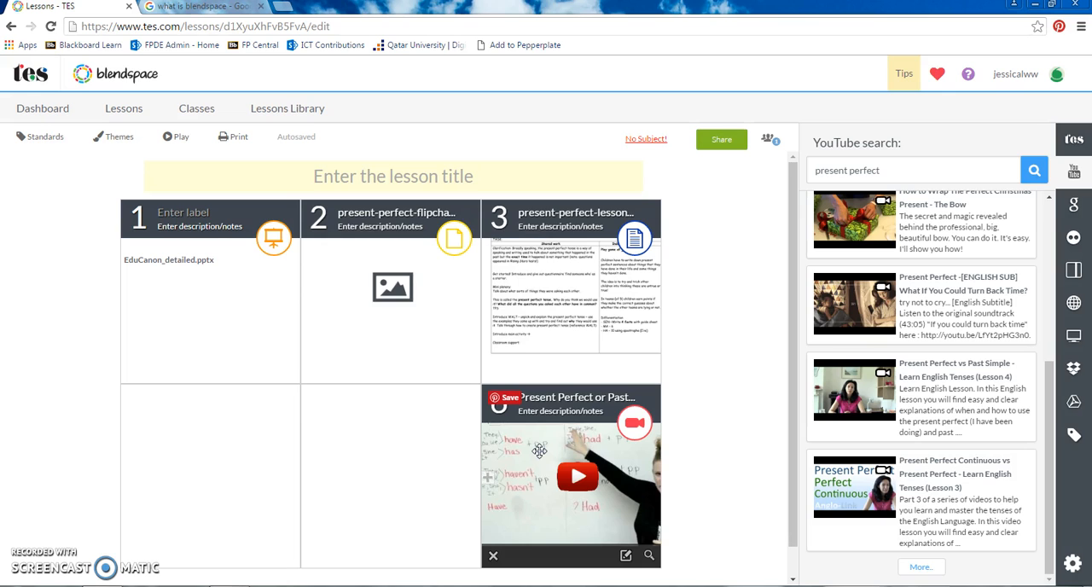
- Rearrange the lesson by swapping the video with the flipchart in tile 2 and moving the lesson plan to tile 5
{"action": "left_click", "coordinate": [565, 414]}
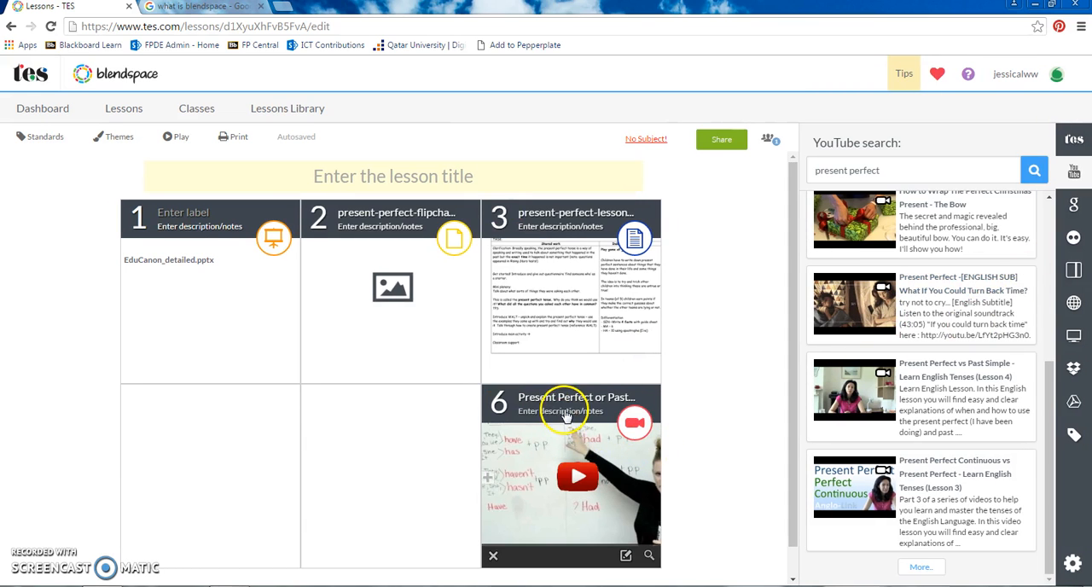
{"action": "left_click_drag", "start_coordinate": [564, 414], "coordinate": [393, 239]}
{"action": "left_click_drag", "start_coordinate": [541, 210], "coordinate": [395, 453]}
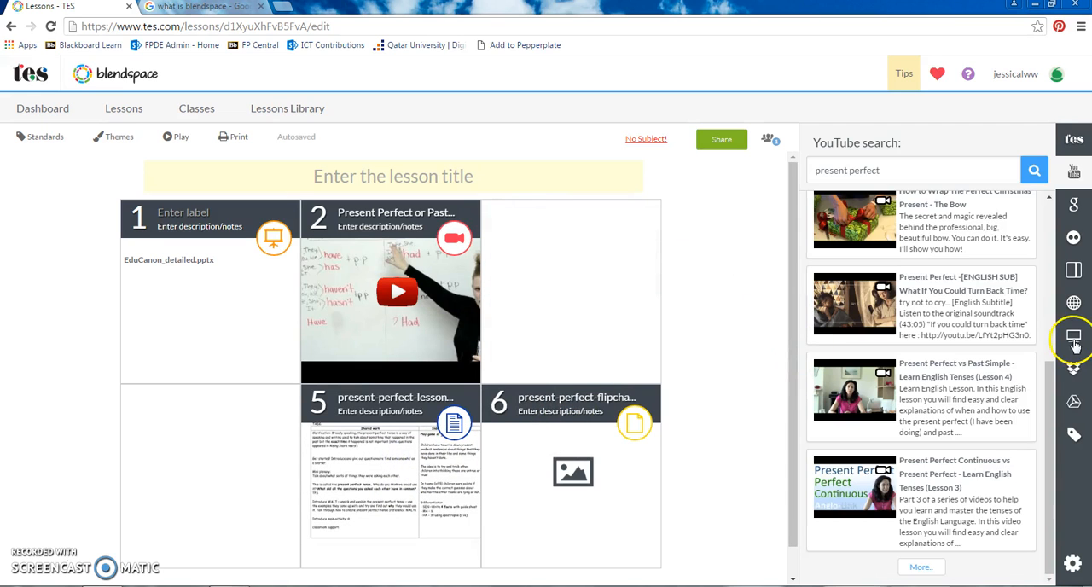
- Apply the Colors theme to the lesson
{"action": "left_click", "coordinate": [121, 139]}
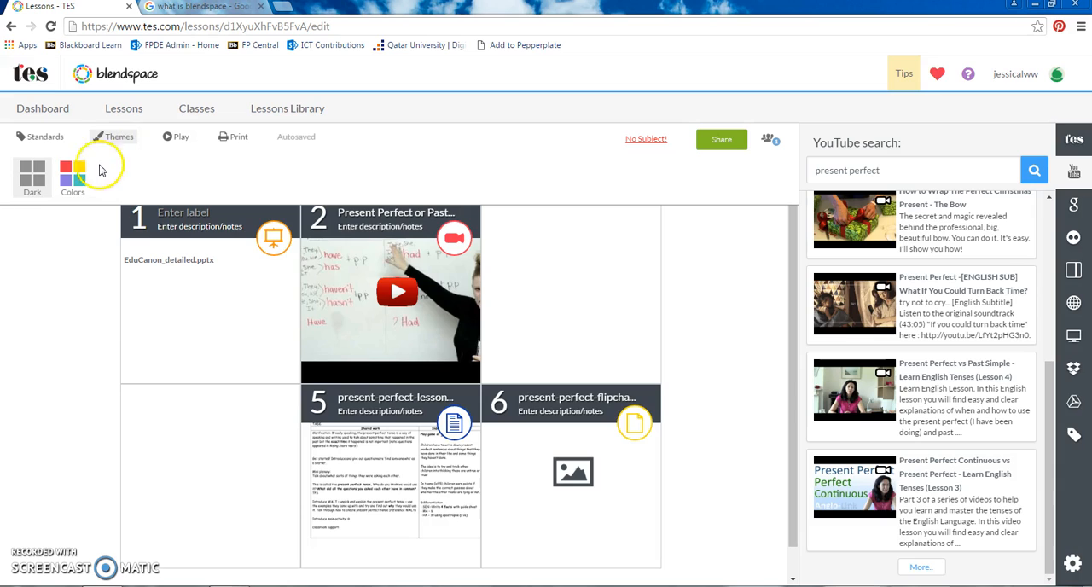
{"action": "left_click", "coordinate": [74, 173]}
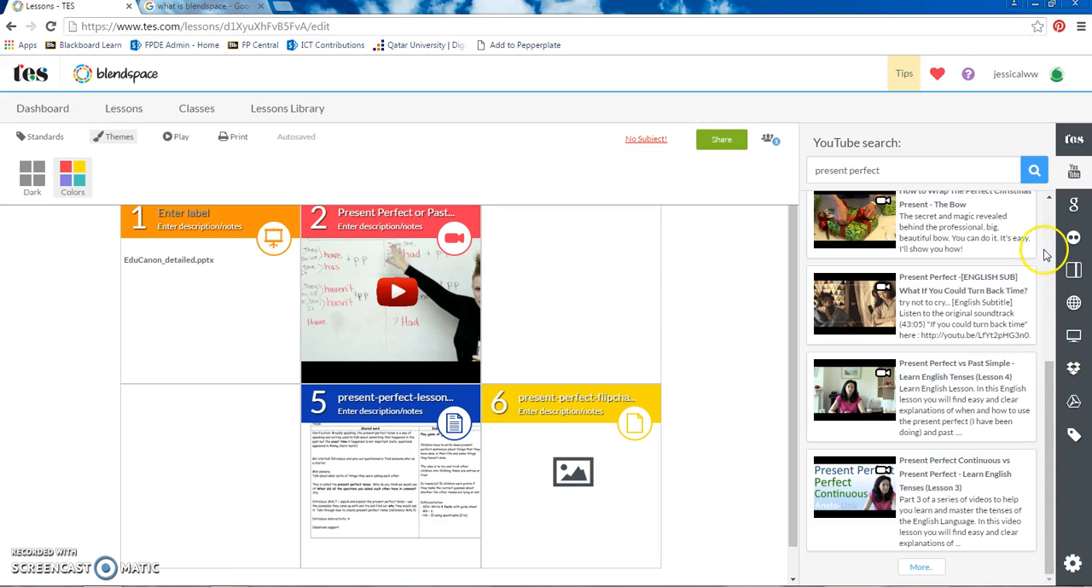
- Add the Present Perfect Simple page from the Google web results to the empty third tile
{"action": "left_click", "coordinate": [1073, 204]}
{"action": "left_click", "coordinate": [972, 145]}
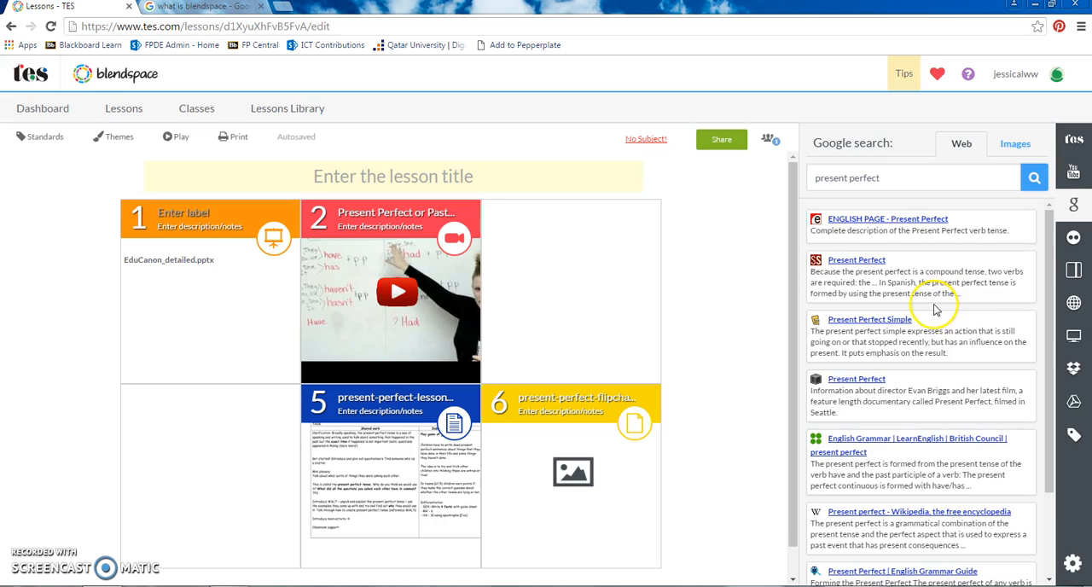
{"action": "left_click_drag", "start_coordinate": [892, 335], "coordinate": [619, 317]}
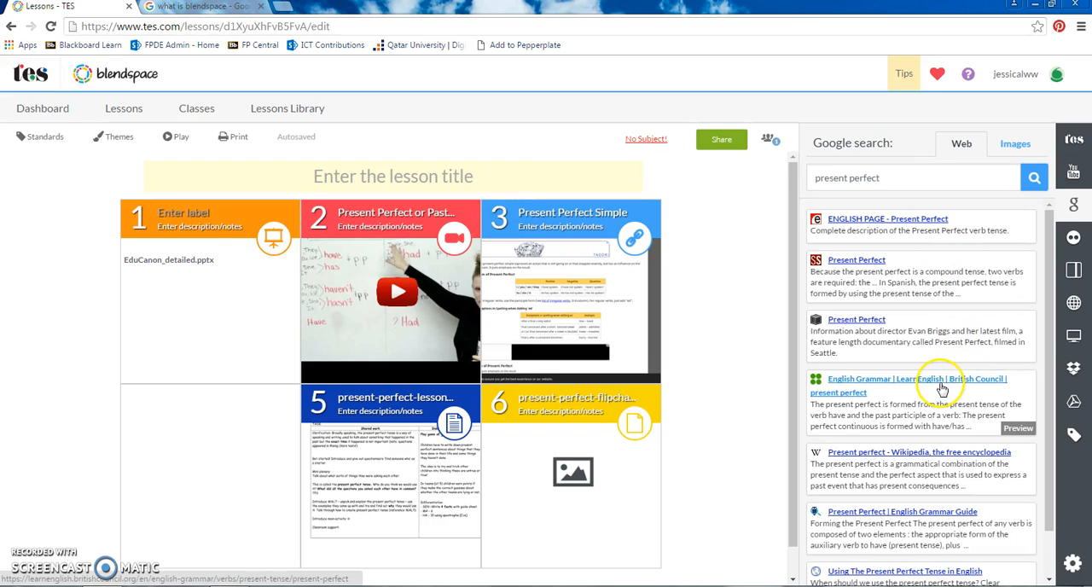
- Replace the third tile's resource with the British Council LearnEnglish present perfect page, accepting deletion of the existing one
{"action": "left_click_drag", "start_coordinate": [940, 382], "coordinate": [589, 261]}
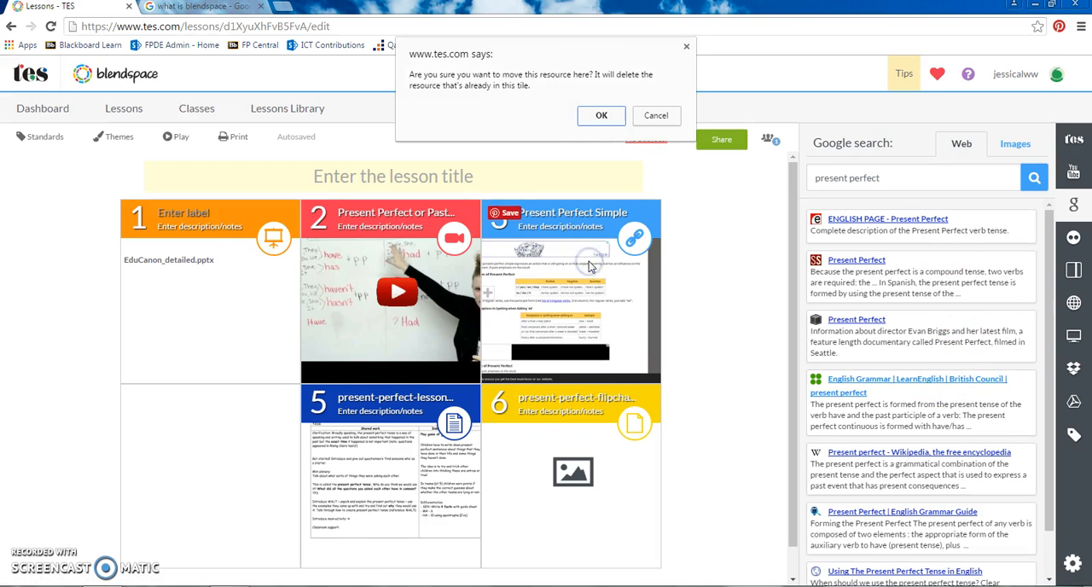
{"action": "left_click", "coordinate": [600, 117]}
{"action": "left_click", "coordinate": [601, 136]}
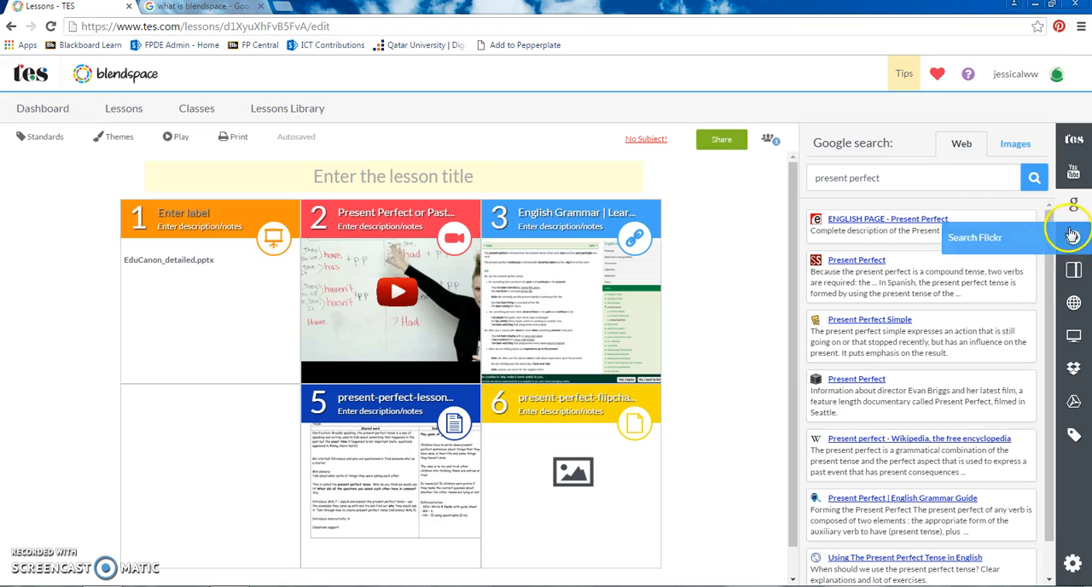
- Add the present perfect conjugation table from the Google image results to the fourth tile
{"action": "left_click", "coordinate": [1014, 145]}
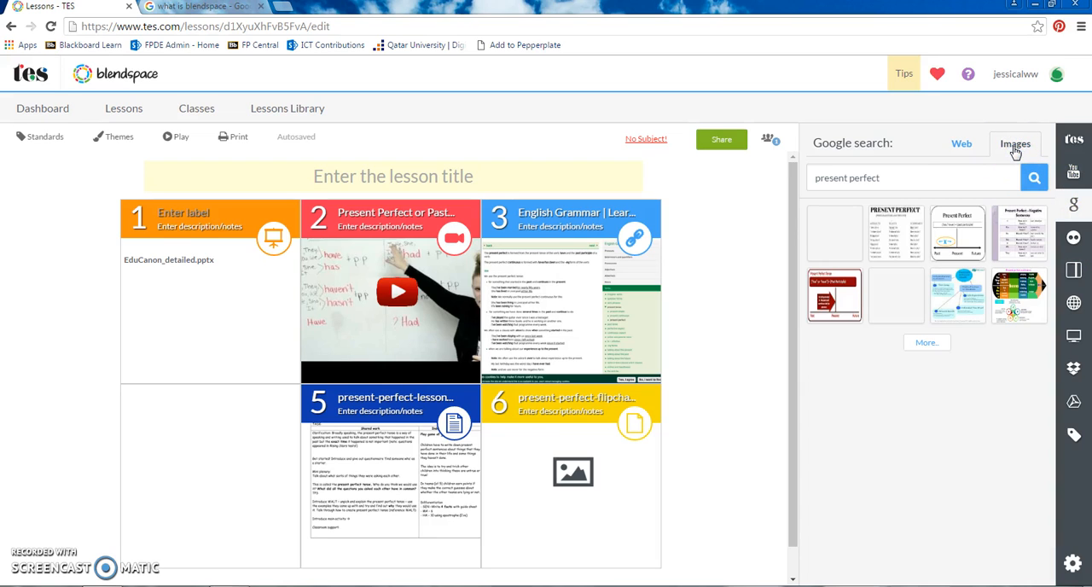
{"action": "left_click_drag", "start_coordinate": [627, 384], "coordinate": [239, 441]}
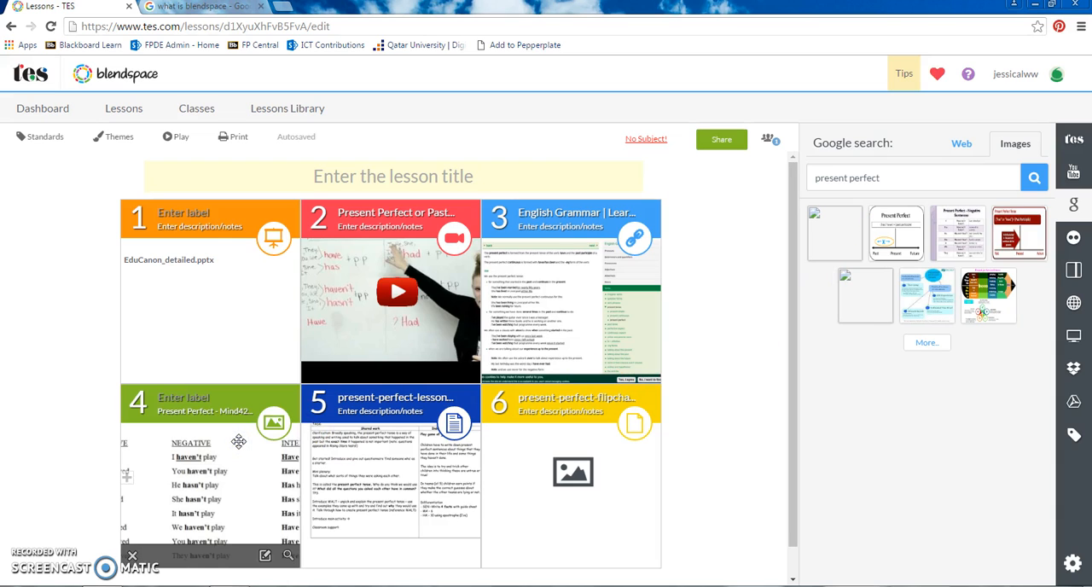